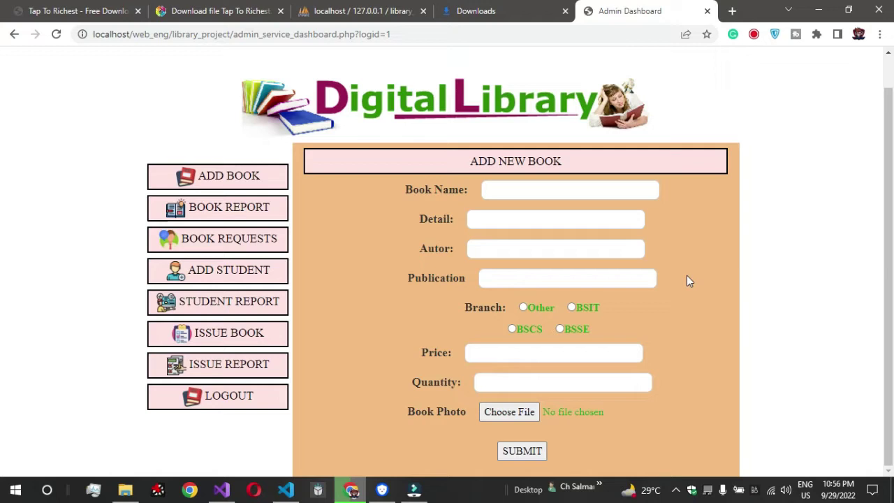
- Check the Book Report, return to Add Book, and log out of the admin account
scroll(687, 280, up, 1)
scroll(686, 280, down, 1)
scroll(497, 292, up, 1)
scroll(498, 292, down, 1)
click(233, 208)
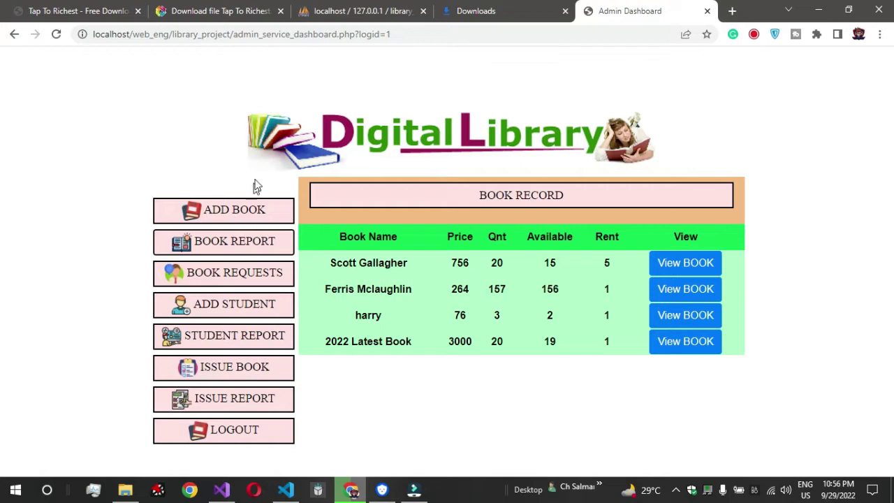
click(255, 218)
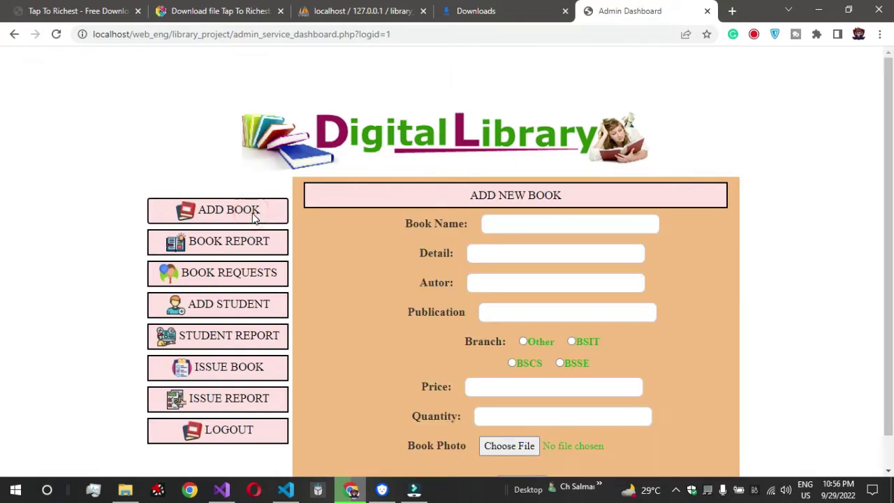
click(248, 429)
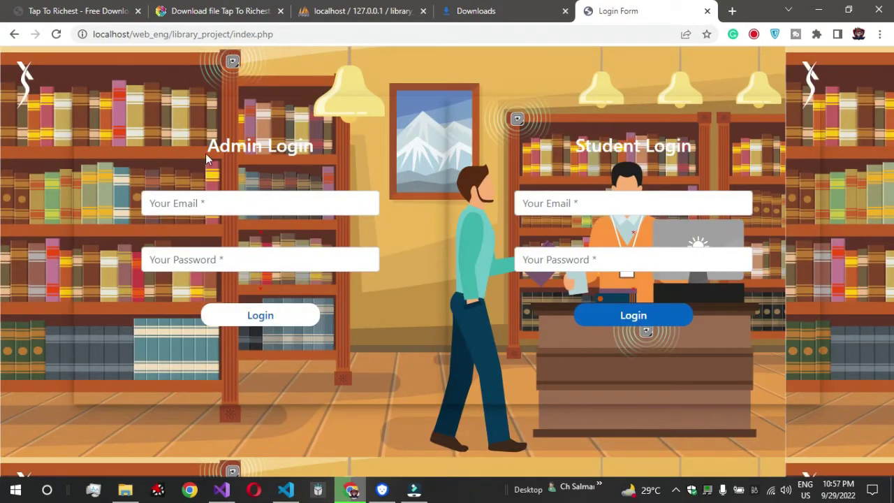
- Try an admin login with the saved email and a password, which is rejected as invalid credentials
drag(206, 146, 323, 146)
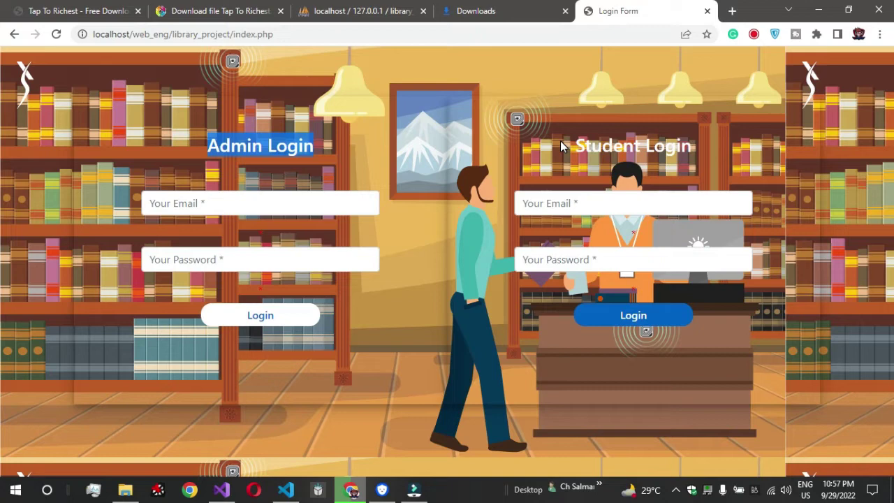
drag(574, 146, 728, 149)
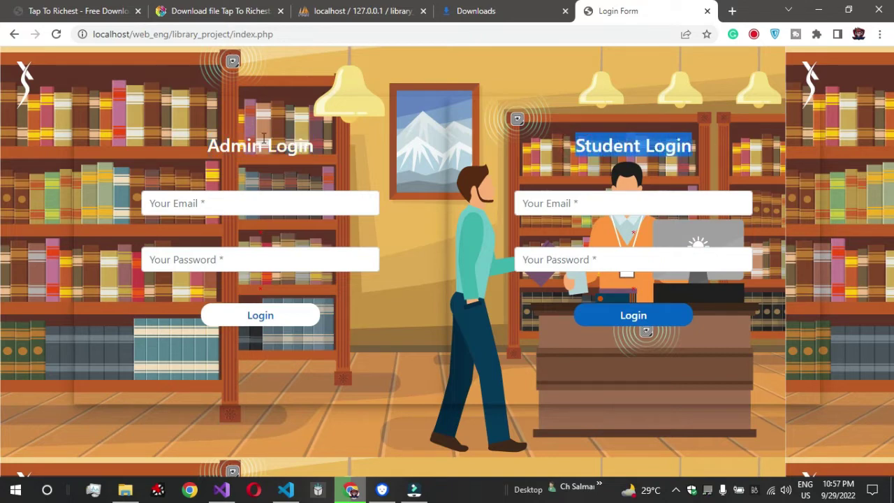
click(222, 206)
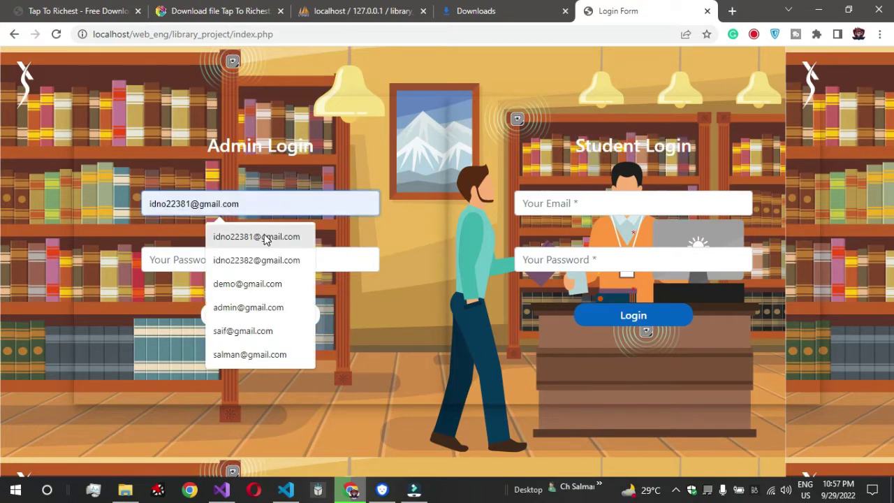
click(259, 235)
click(223, 254)
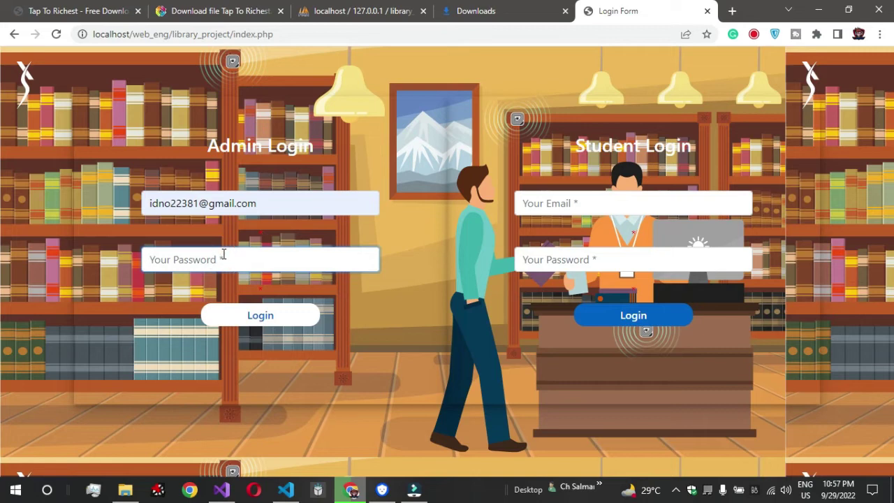
text(1)
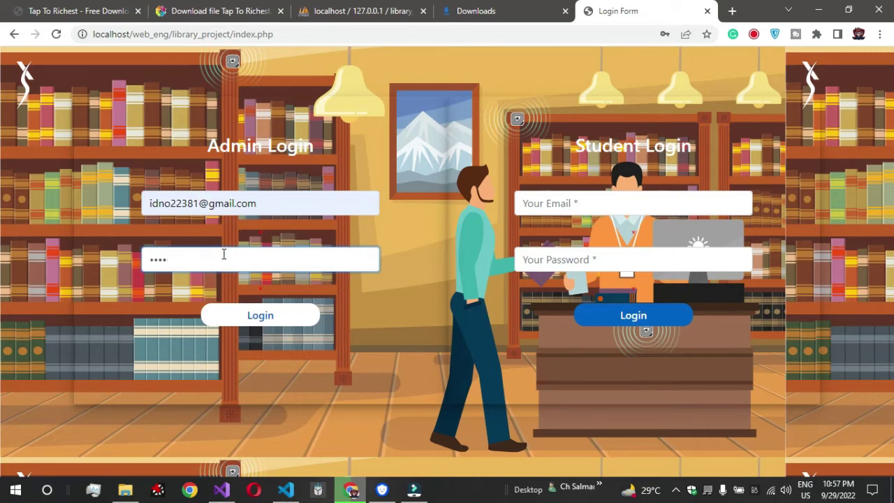
key(Return)
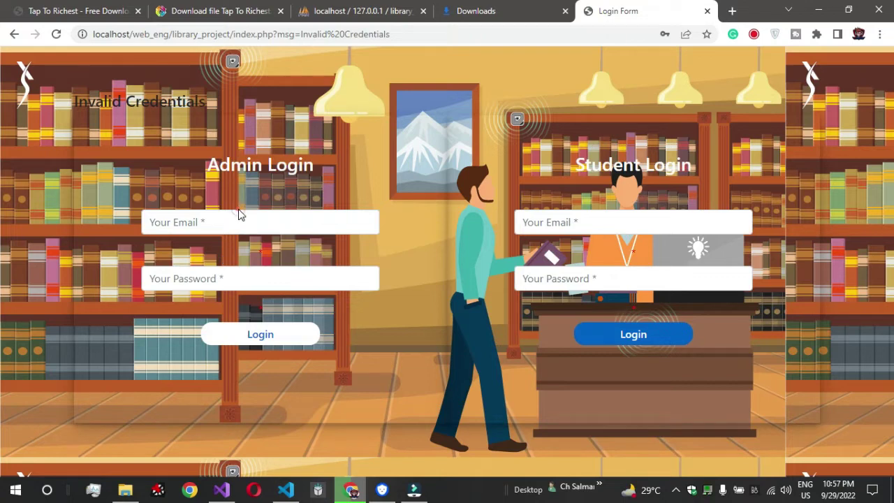
- Log in again with the saved admin email and the correct password
click(223, 221)
click(228, 253)
click(197, 273)
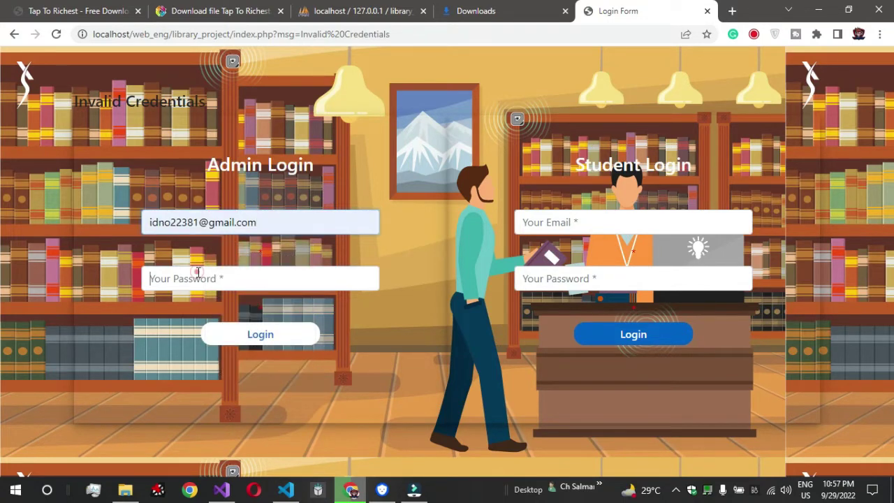
text(12)
key(Return)
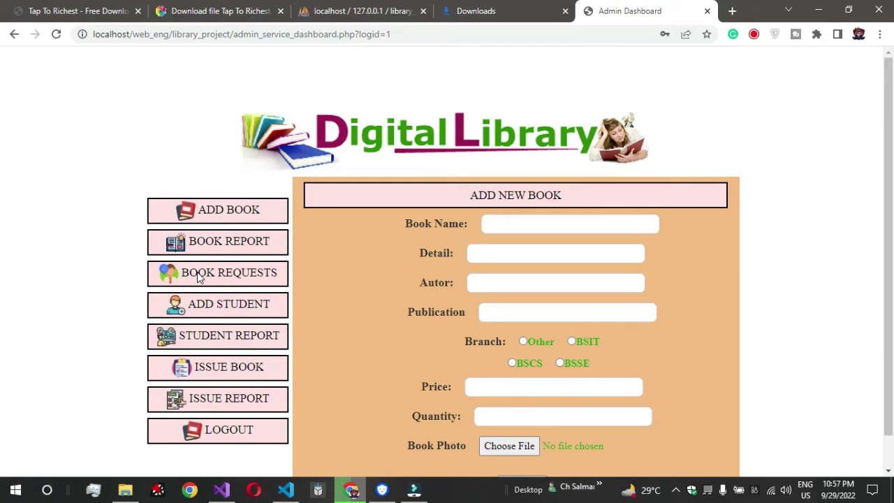
- Enter book name 'New year 2022', detail 'nope' and author Mr developer
scroll(199, 277, down, 1)
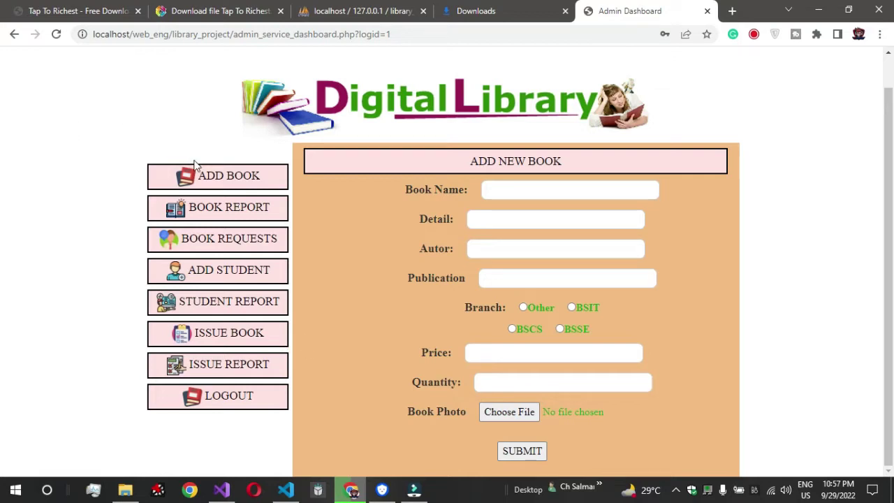
click(227, 182)
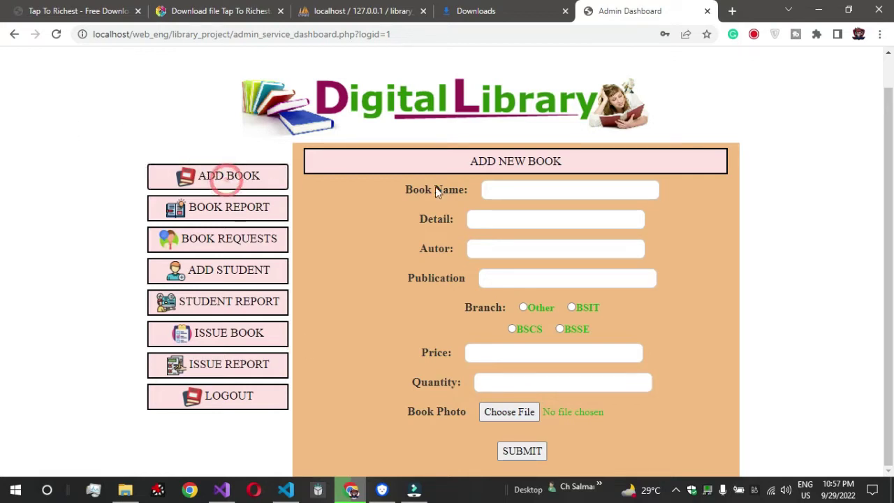
click(503, 190)
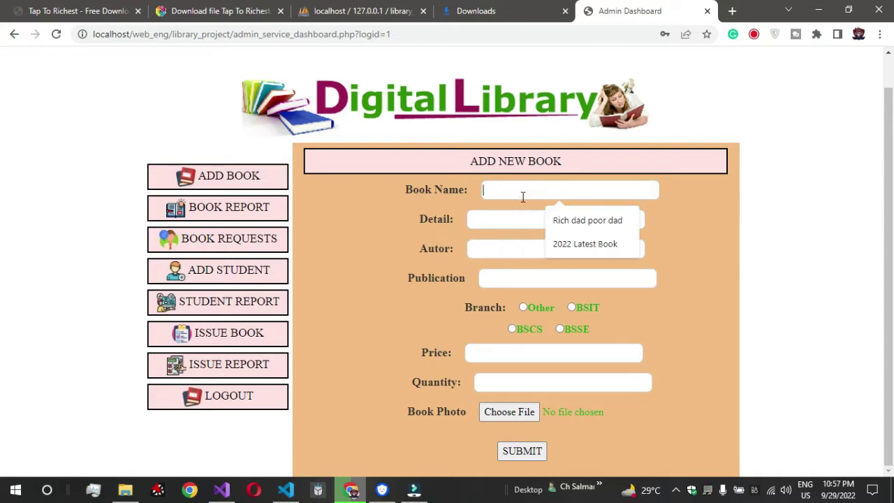
text(New year 2022)
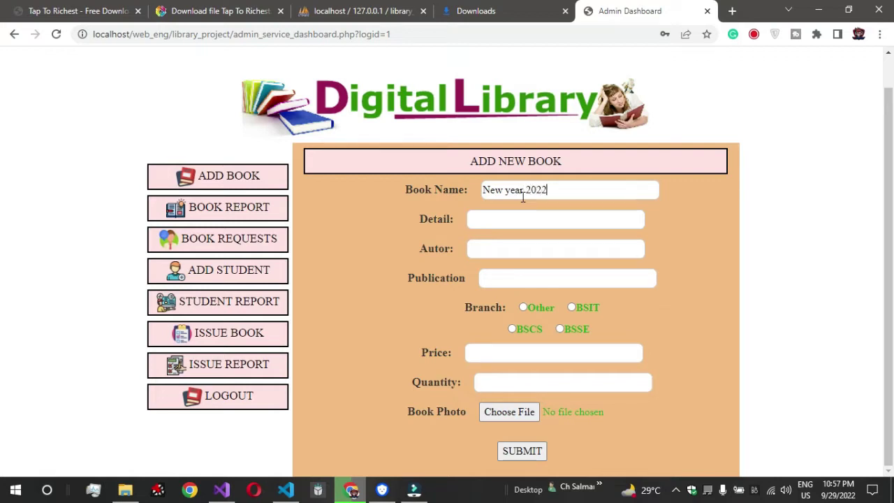
click(497, 222)
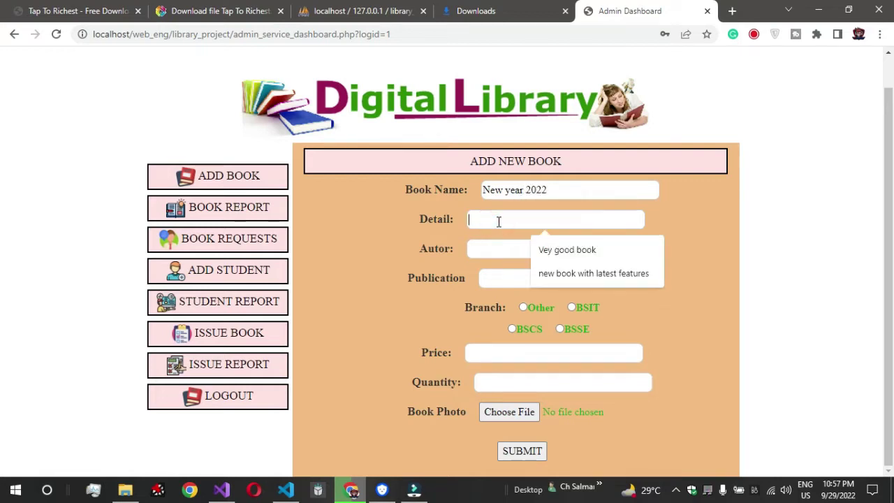
text(nope)
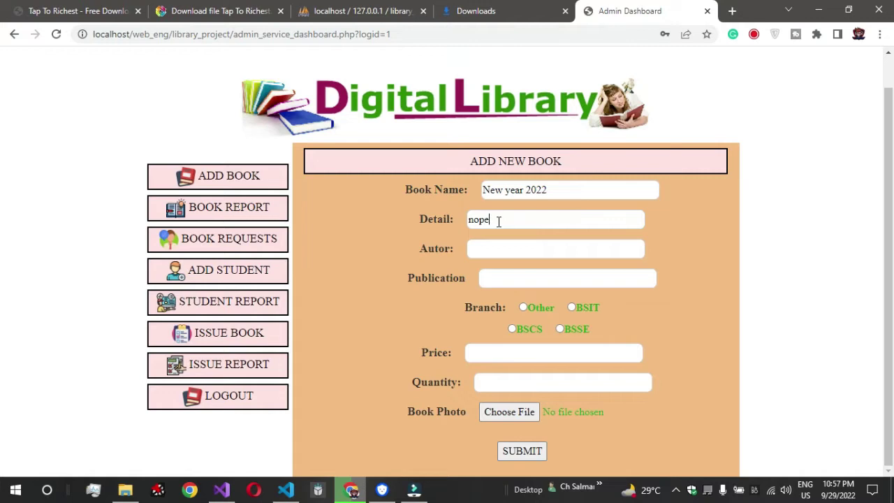
click(499, 250)
text(Mr)
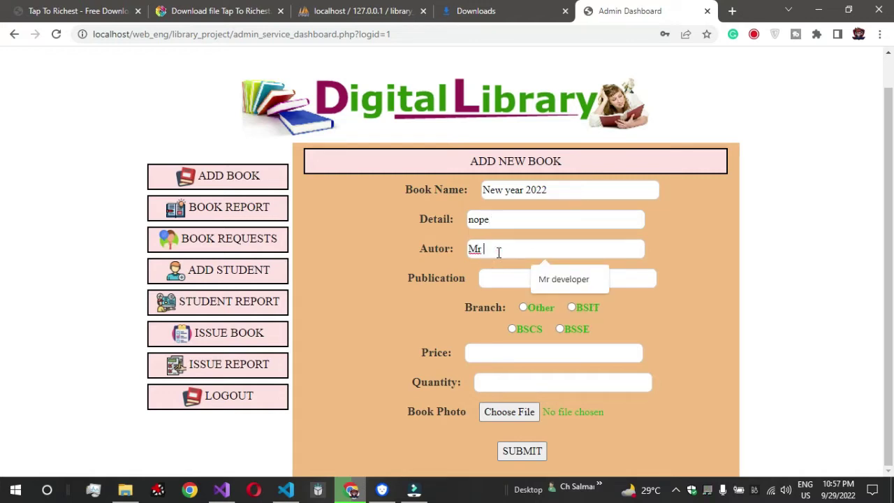
key(Down)
key(Return)
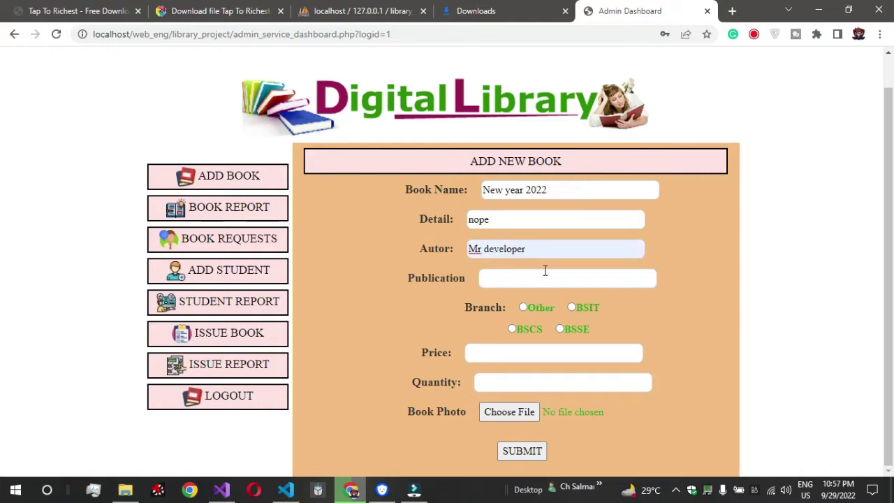
- Fill in the publisher, set branch to Other and price to 200
click(544, 271)
text(Salman)
click(523, 308)
click(513, 355)
text(2)
click(509, 389)
click(505, 412)
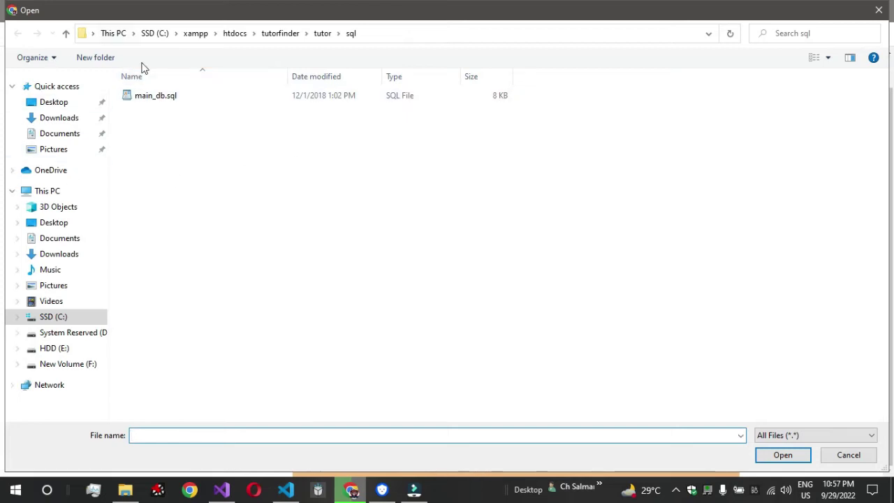
- Attach stepcount.png from Pictures as the book photo and submit the new book
click(45, 148)
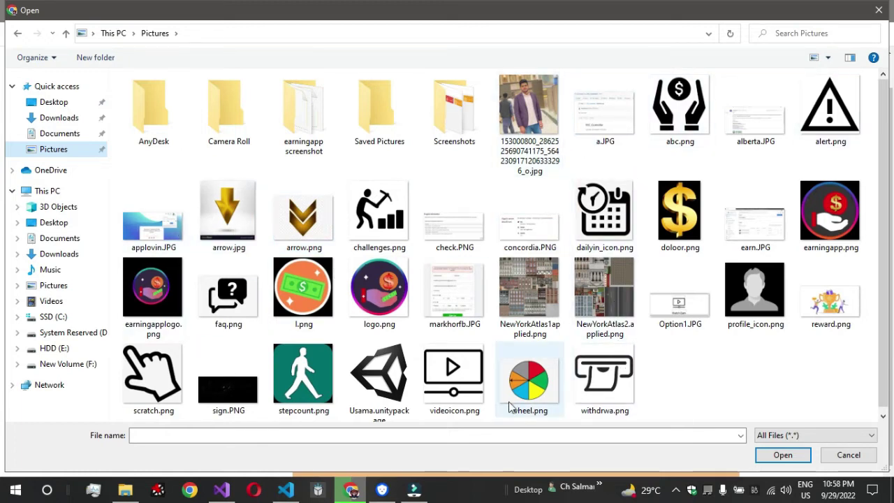
click(328, 384)
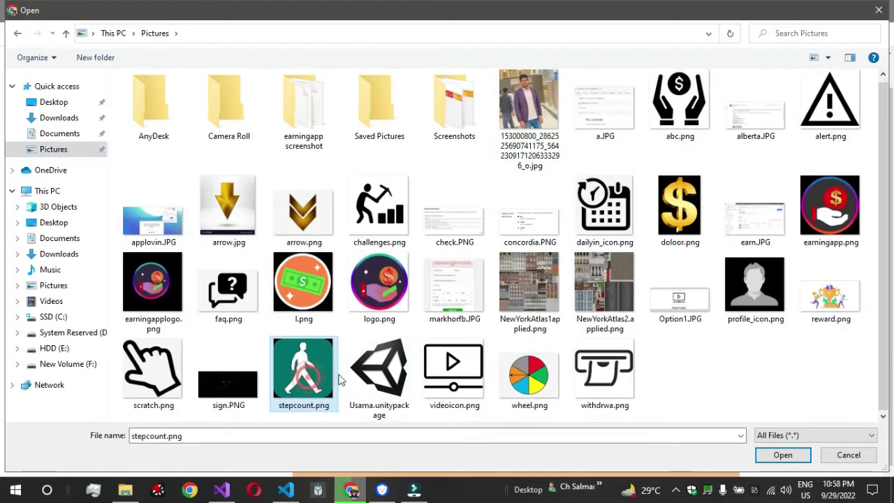
click(781, 455)
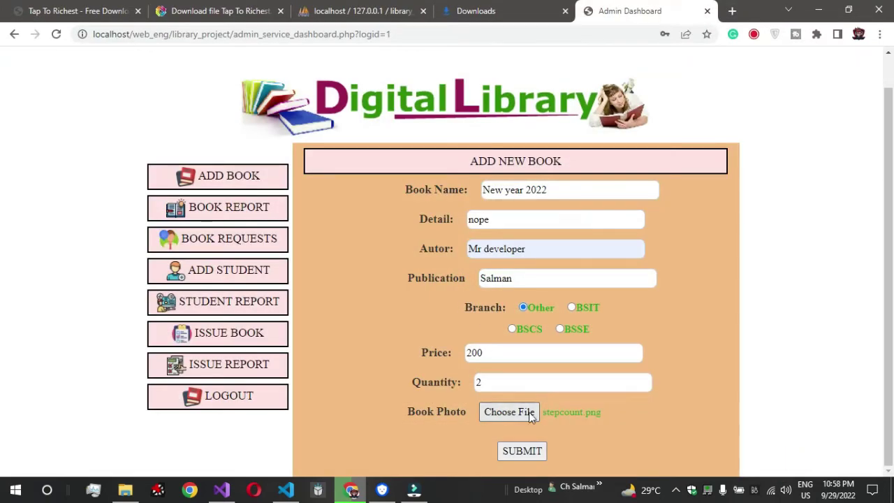
click(530, 450)
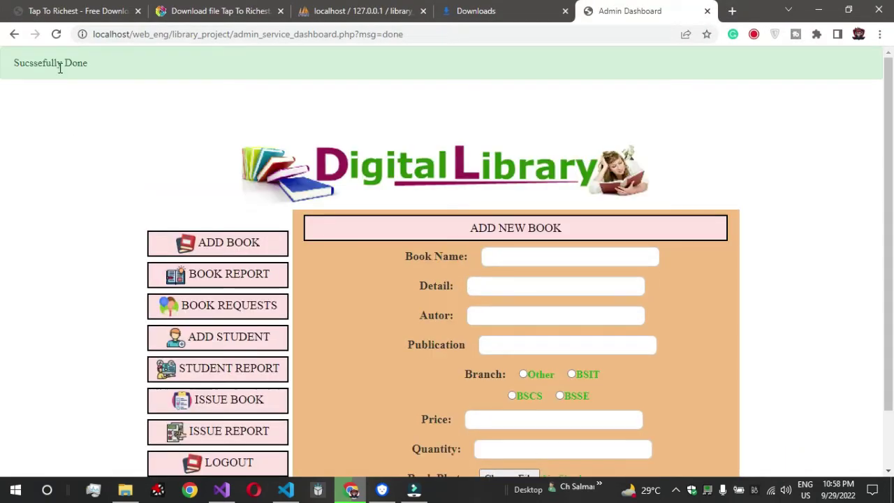
- Locate the New year 2022 entry in the Book Report table
drag(88, 64, 58, 64)
click(232, 273)
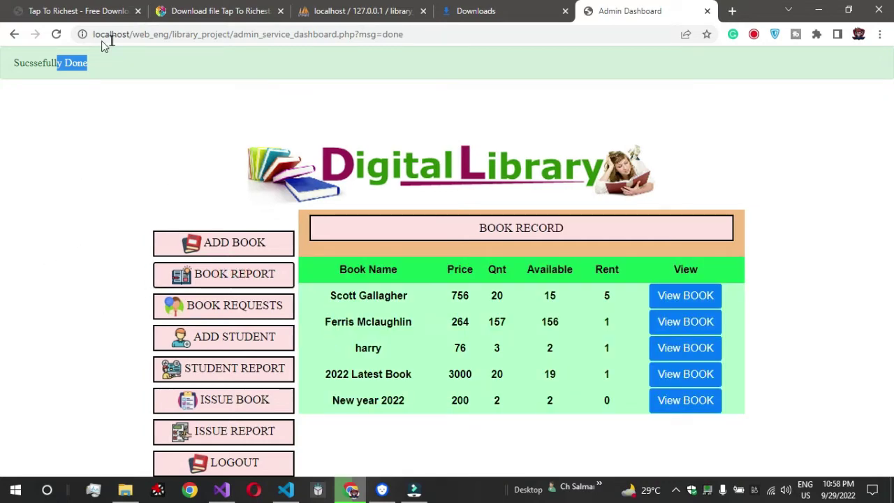
click(57, 36)
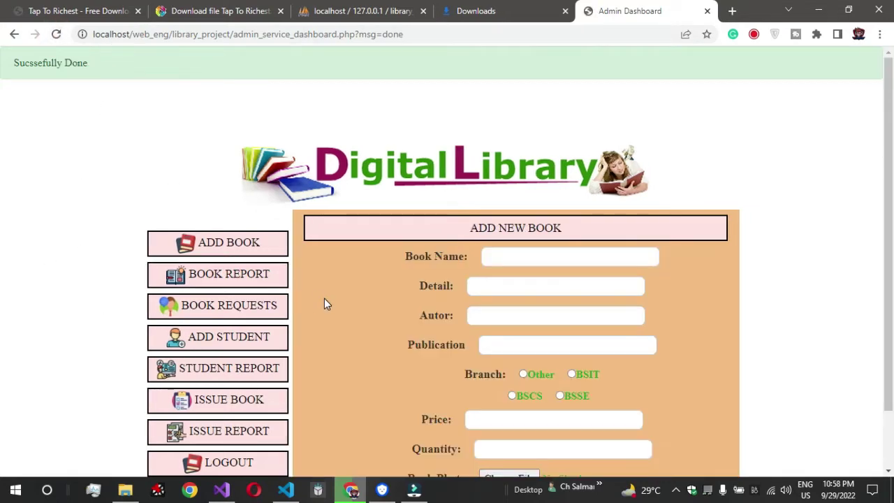
scroll(324, 298, down, 1)
click(202, 213)
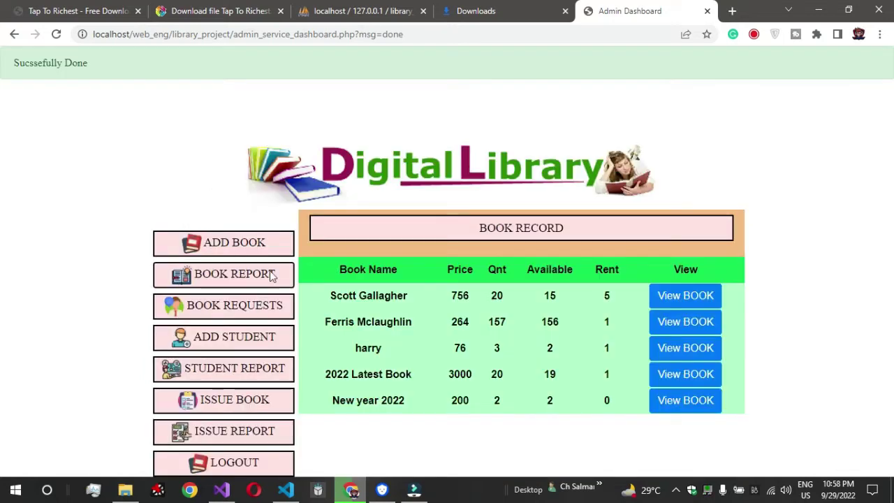
drag(316, 398, 420, 405)
- Open New year 2022's detail page and review its price 200, author, publisher and branch
click(660, 402)
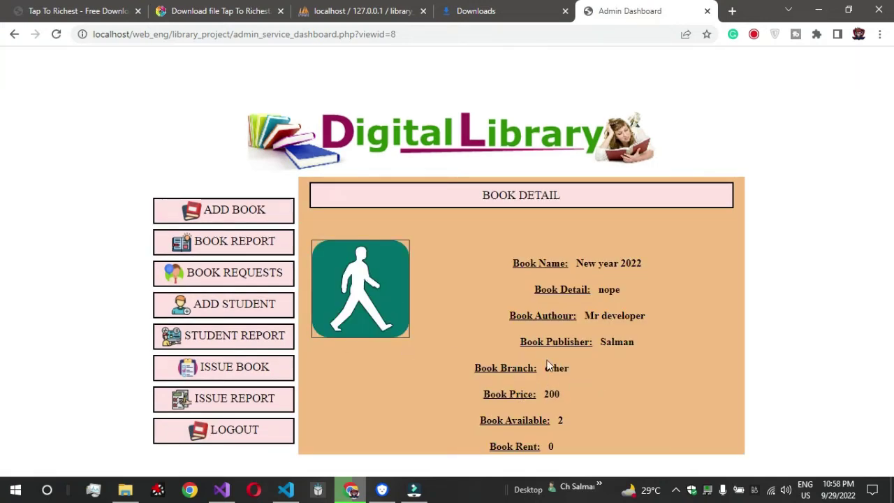
drag(495, 395, 576, 391)
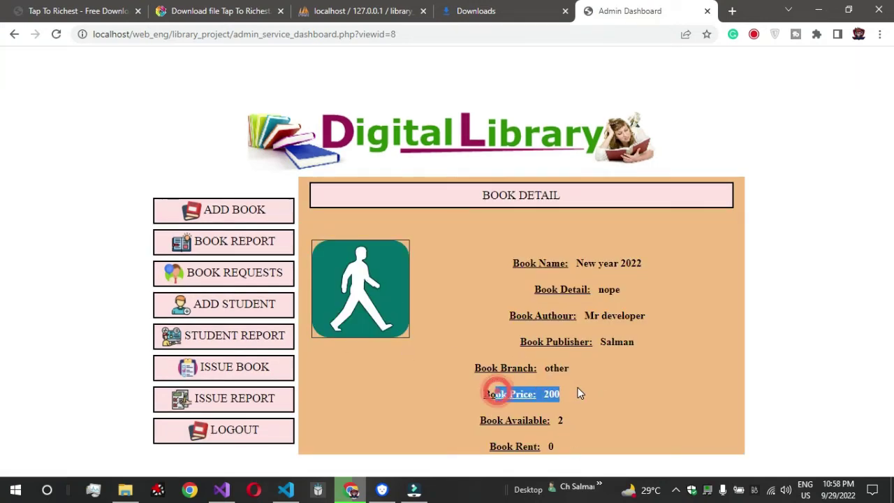
drag(586, 316, 653, 323)
drag(574, 341, 570, 370)
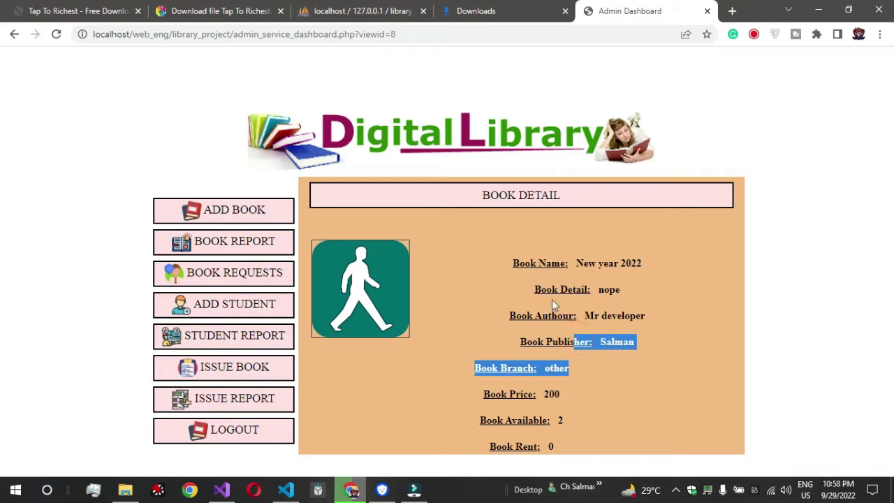
- Start a new Add Student entry with account type student and enter the student's name
click(244, 312)
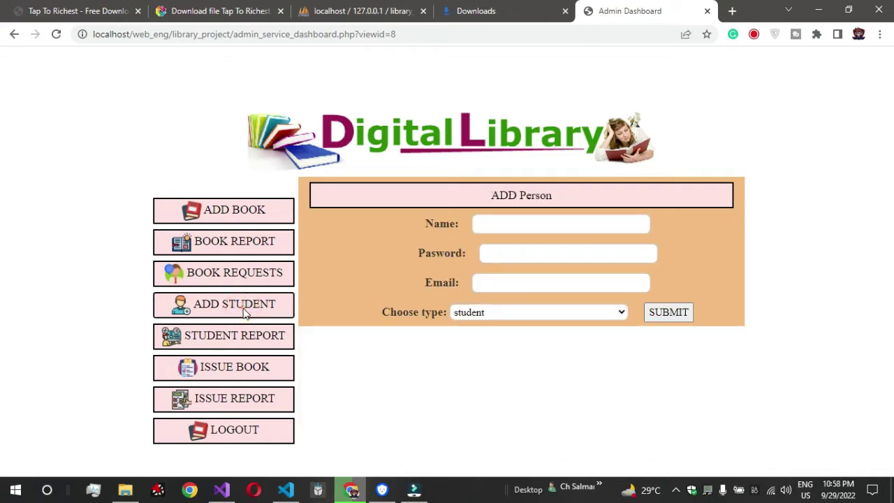
click(534, 316)
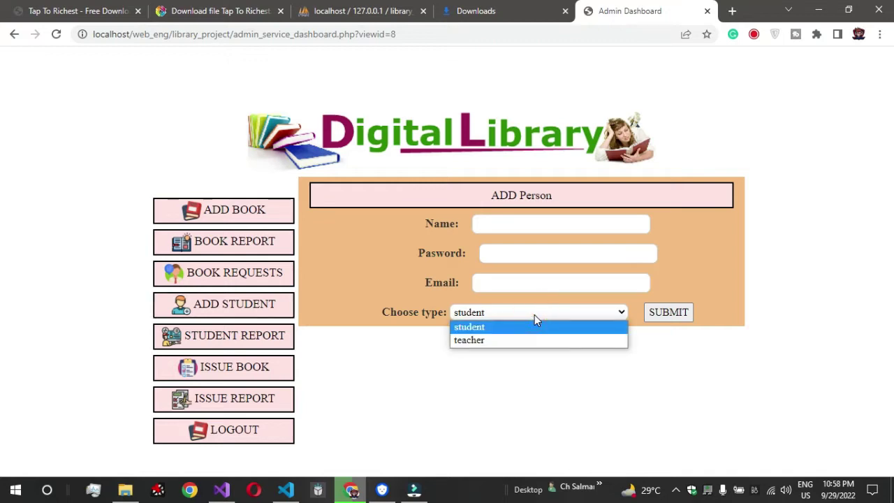
click(354, 353)
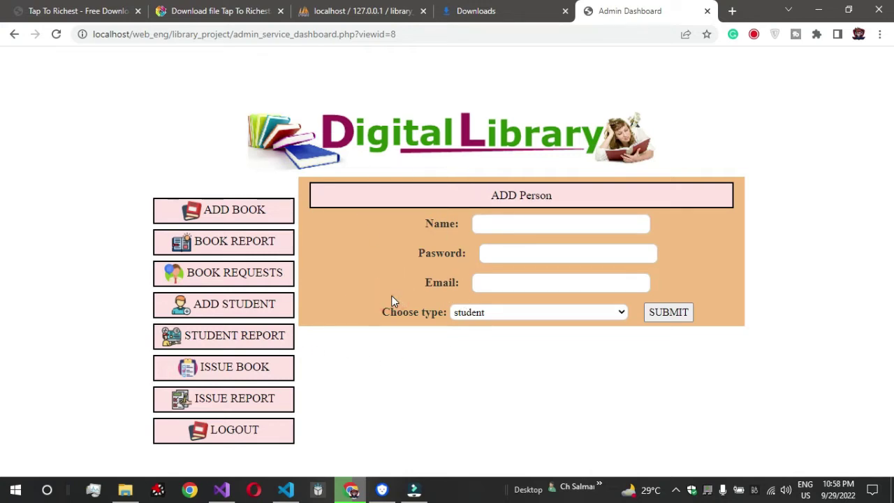
click(563, 224)
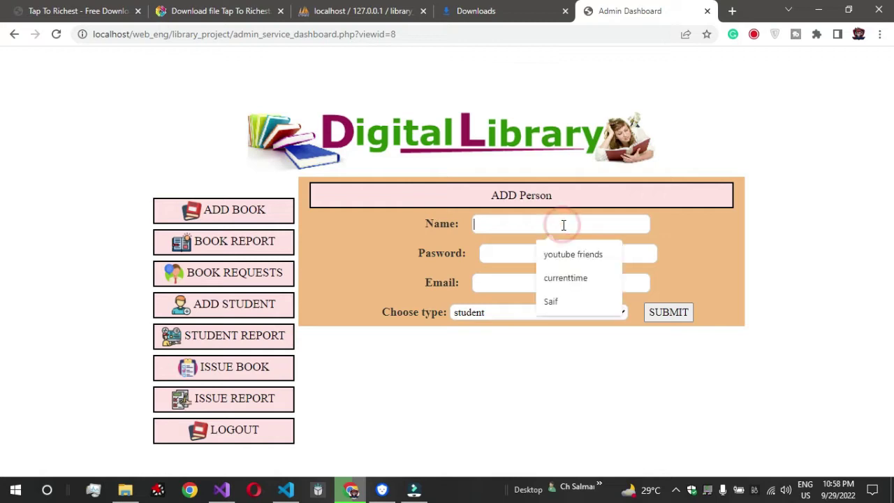
click(552, 301)
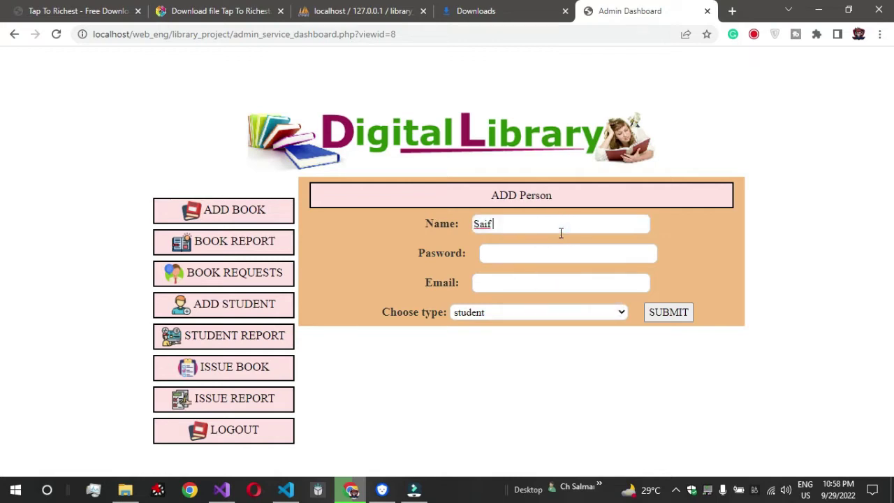
text(Ijaz)
- Enter the student's password and e-mail address, then submit the account
click(532, 256)
text(123)
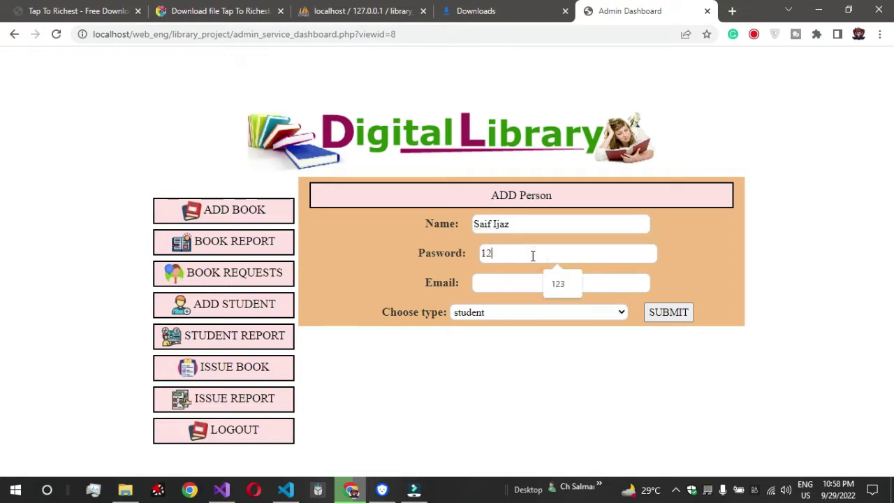
click(503, 287)
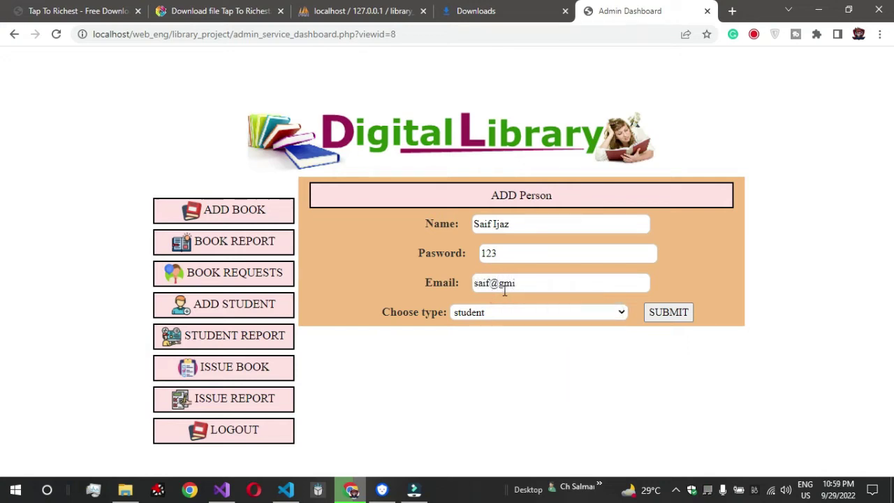
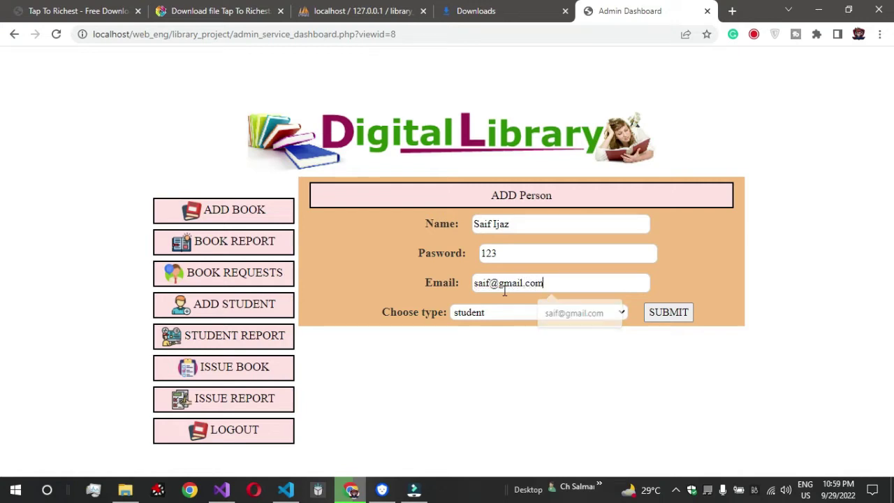
click(492, 278)
text(123)
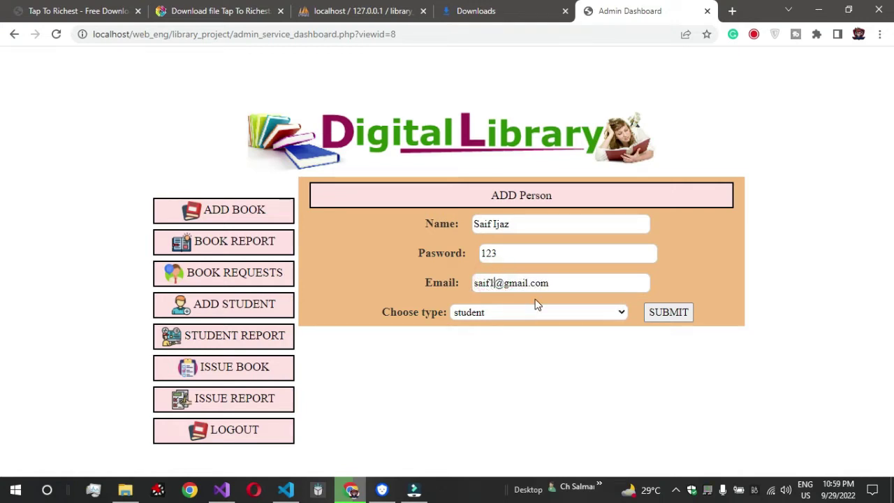
click(679, 312)
scroll(541, 292, down, 1)
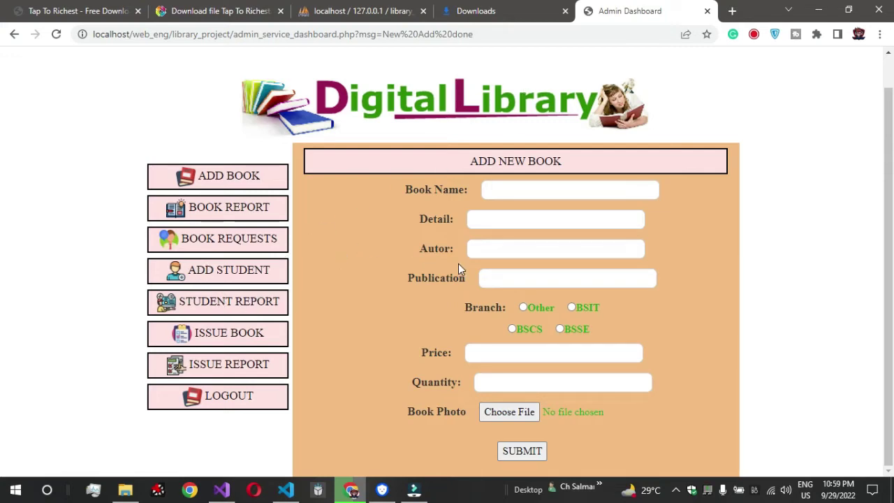
- In Issue Book, select New year 2022 and the new student, set 6 days, and submit
click(224, 335)
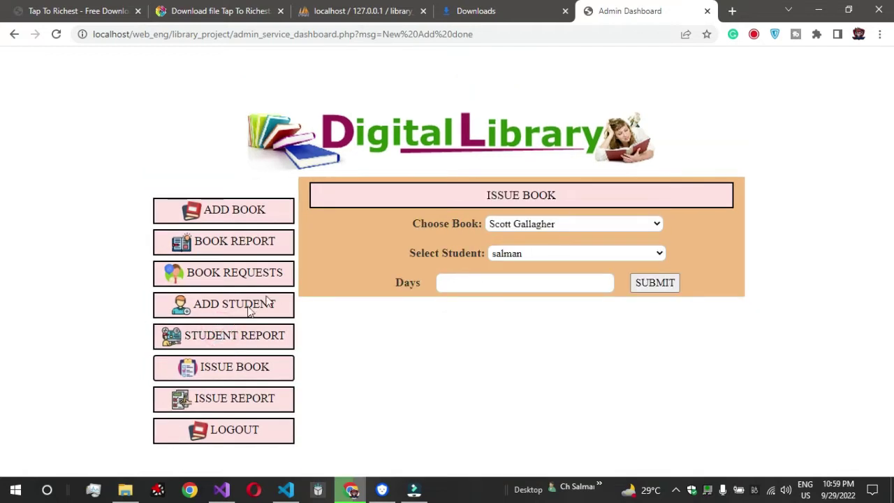
click(565, 224)
click(410, 342)
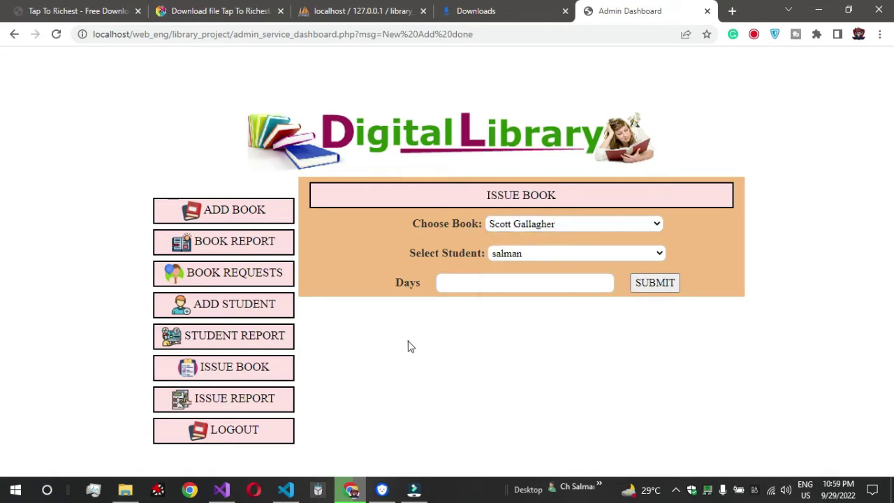
click(547, 253)
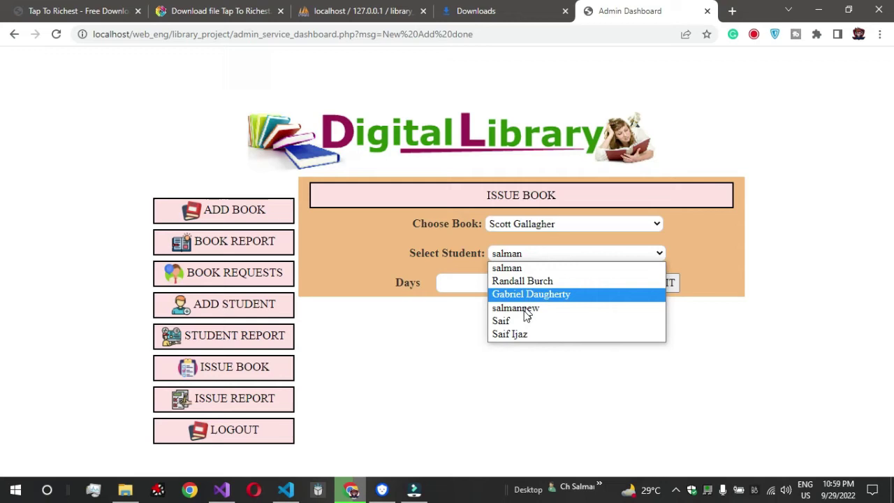
click(518, 334)
click(517, 279)
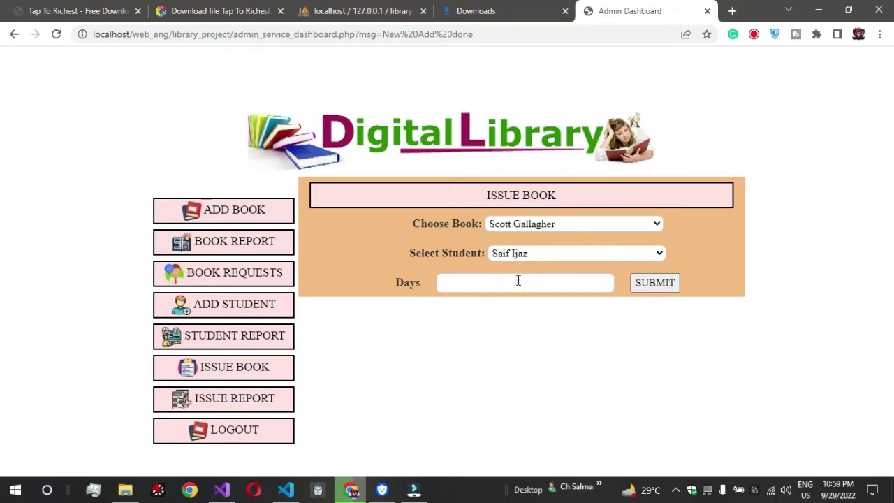
click(545, 224)
click(537, 294)
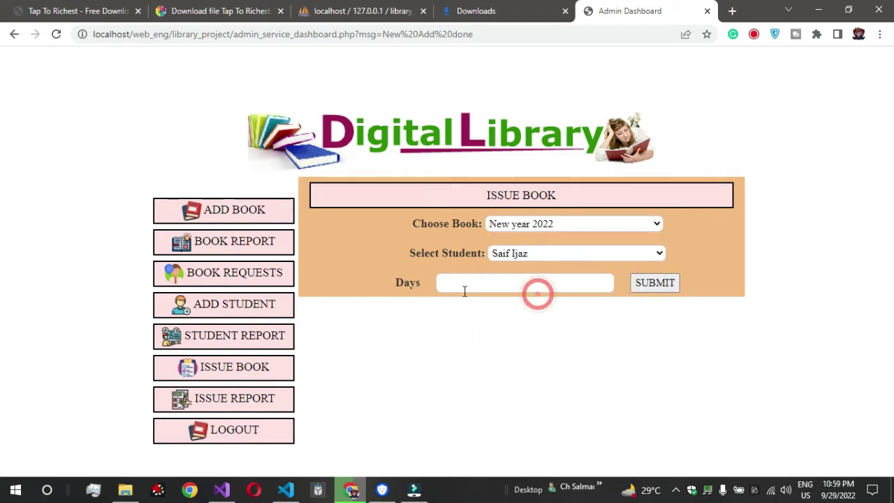
click(453, 291)
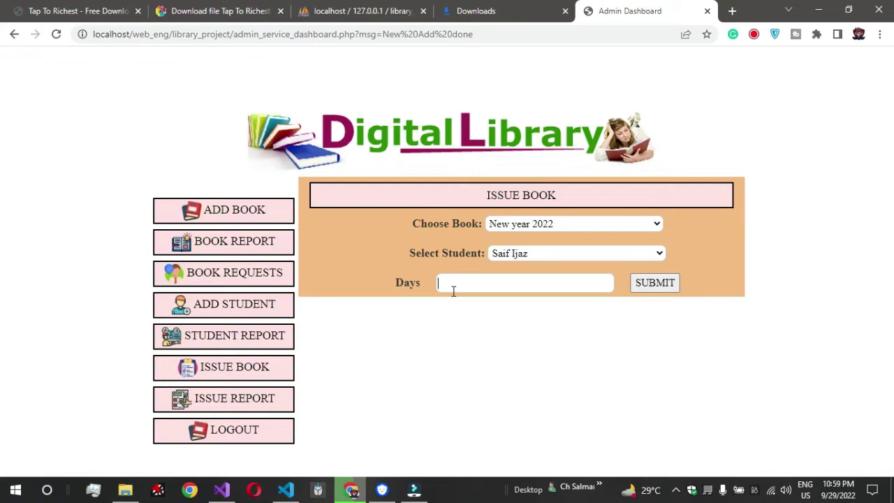
click(655, 282)
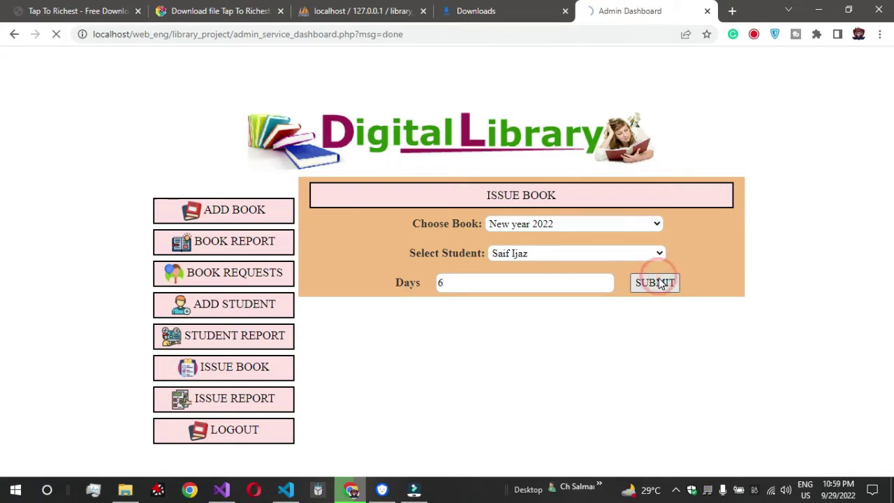
scroll(415, 323, down, 1)
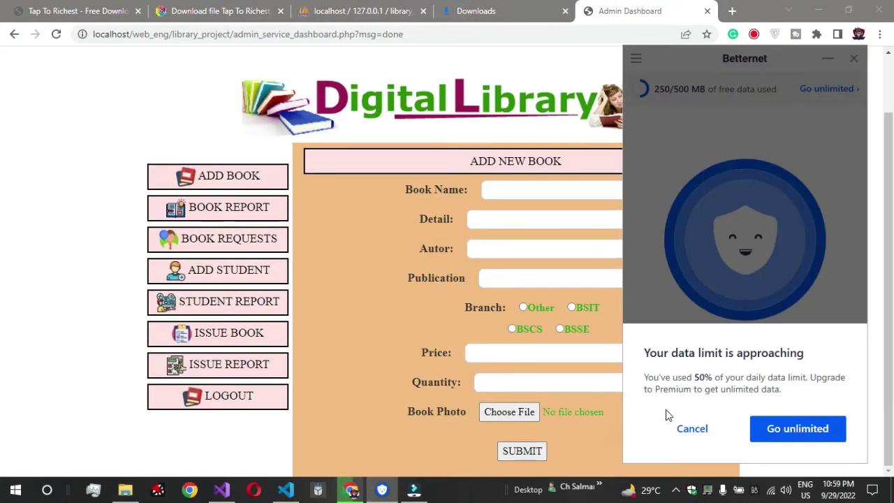